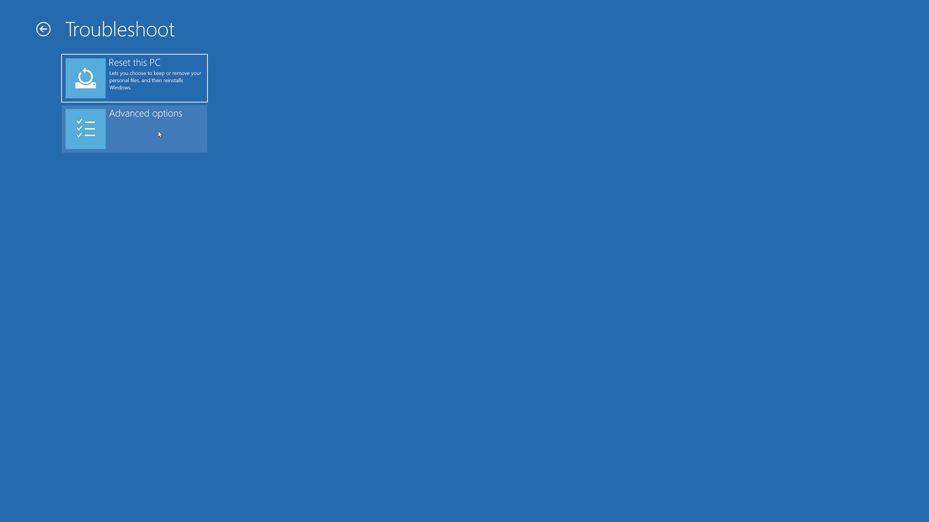
# - Go to Advanced options from the Troubleshoot screen
pyautogui.click(160, 134)
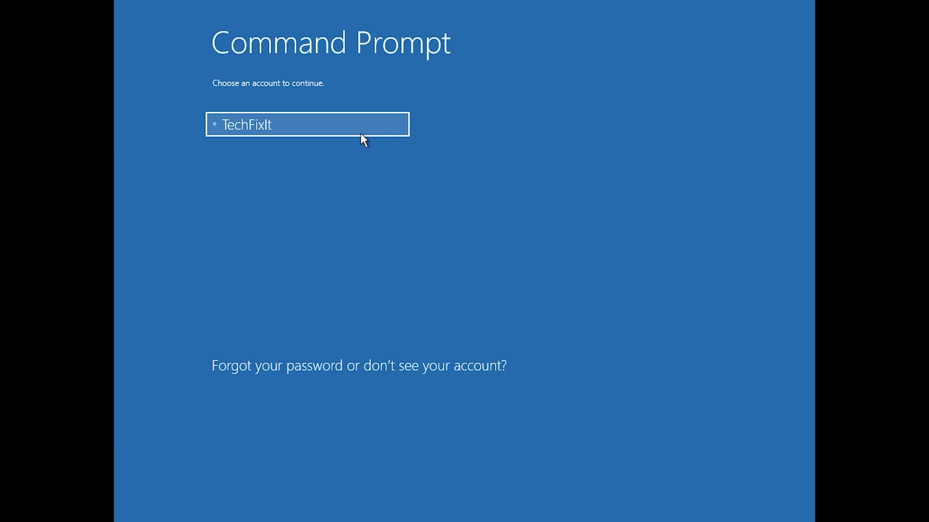
# - Open Command Prompt under the PC's user account, continuing without a password
pyautogui.click(372, 132)
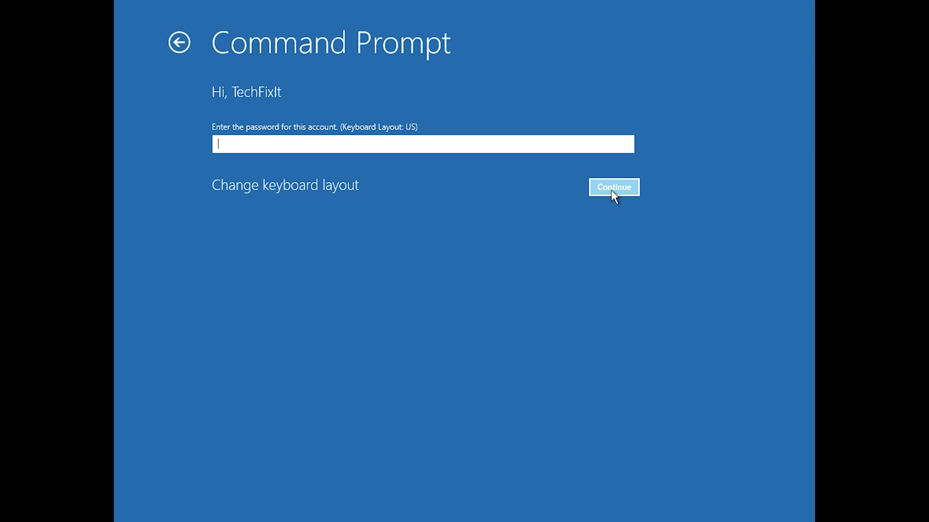
pyautogui.click(610, 190)
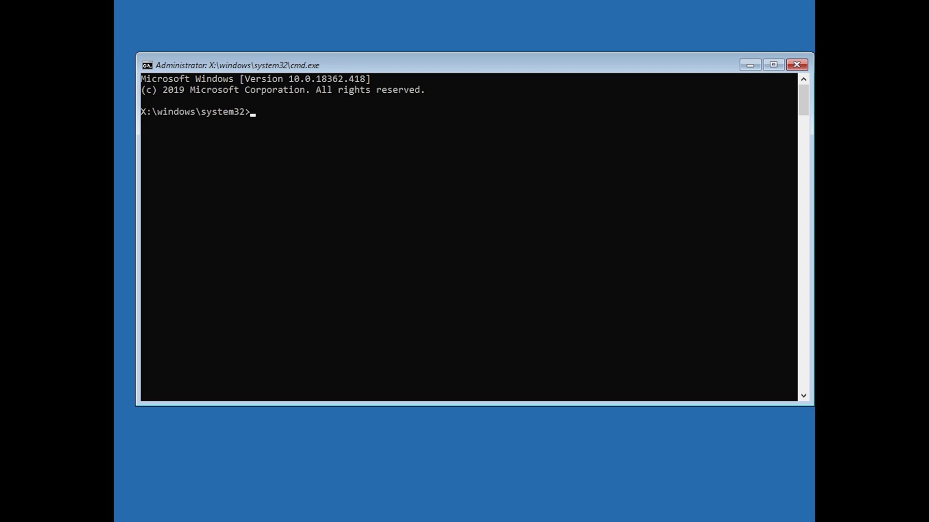
# - Run chkdsk /f d: to check and fix drive D:, then type exit
pyautogui.write('ch')
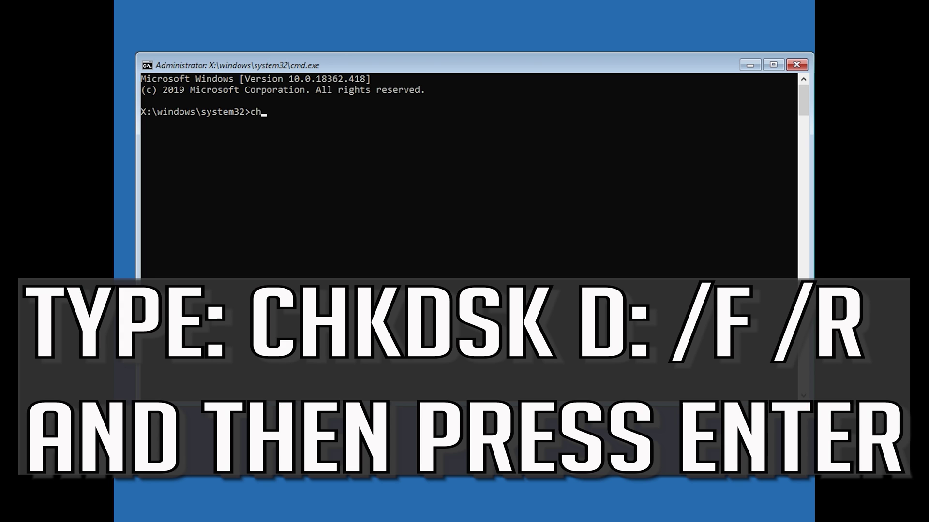
pyautogui.write('kdsk')
pyautogui.write(' /f d')
pyautogui.write(':')
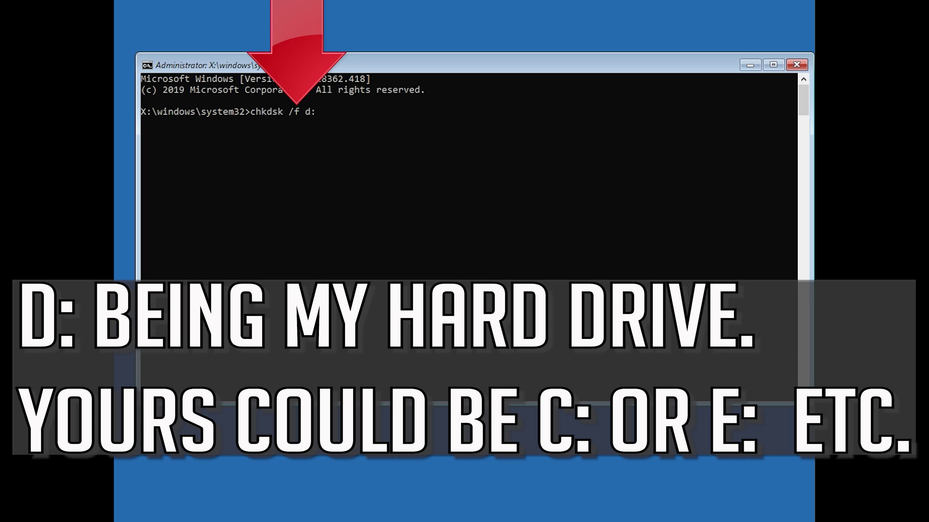
pyautogui.press('Return')
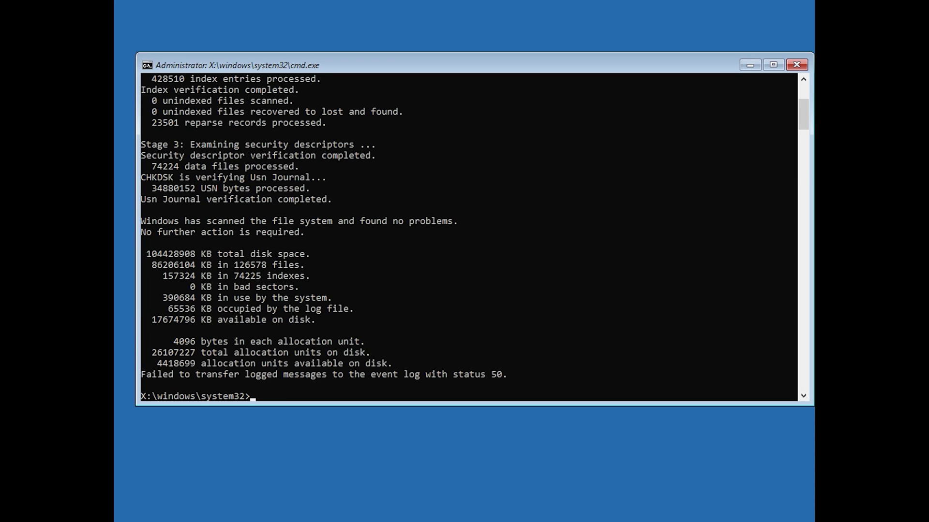
pyautogui.write('exit')
# - Exit the recovery Command Prompt so Windows boots normally
pyautogui.press('Return')
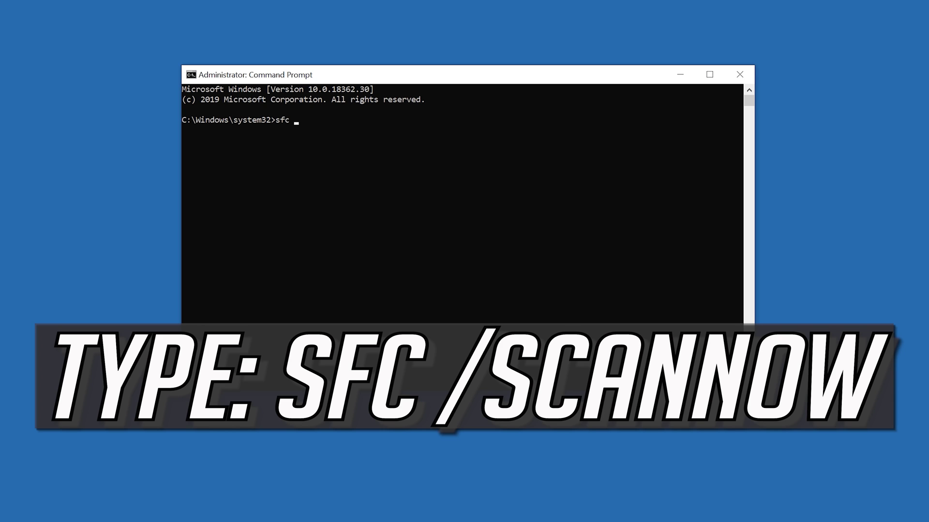
# - Run sfc /scannow to verify and repair Windows system files
pyautogui.write('/')
pyautogui.write('sca')
pyautogui.write('nno')
pyautogui.write('w')
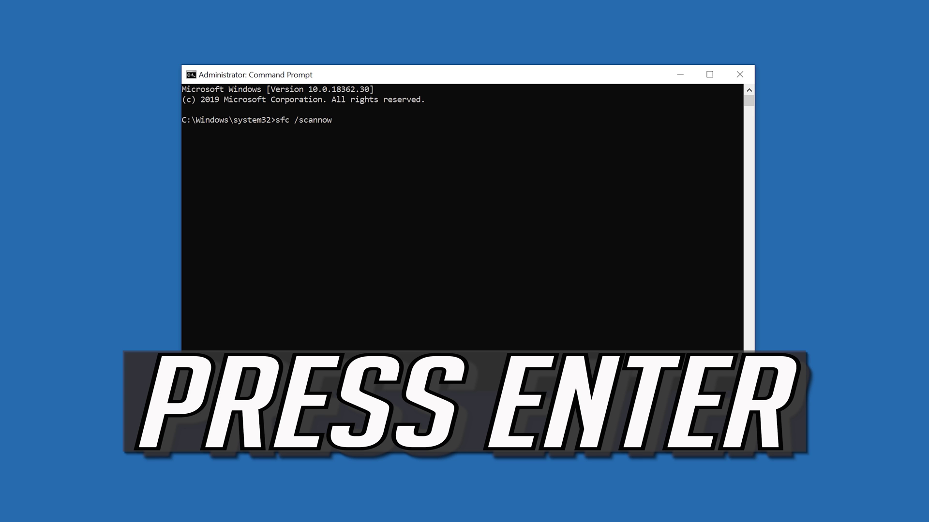
pyautogui.press('Return')
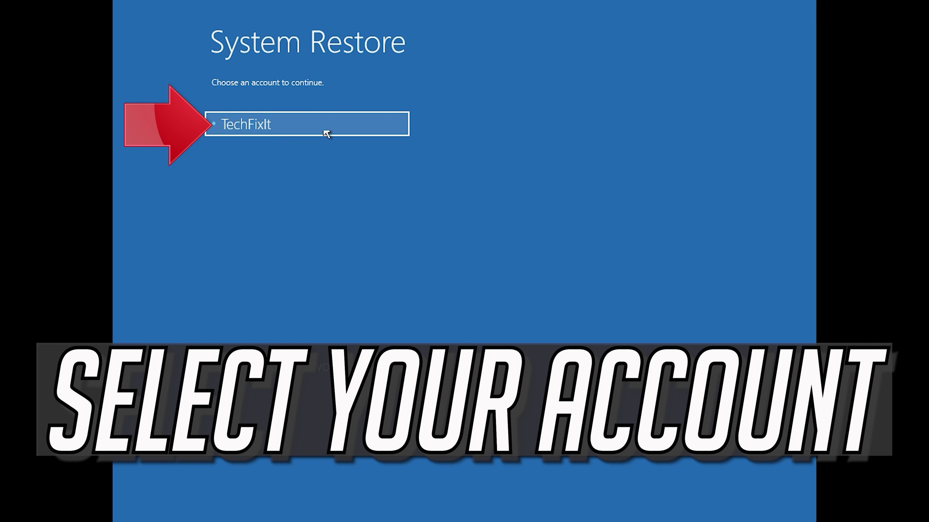
# - Launch System Restore under the PC's user account, continuing without a password
pyautogui.click(297, 122)
pyautogui.click(316, 123)
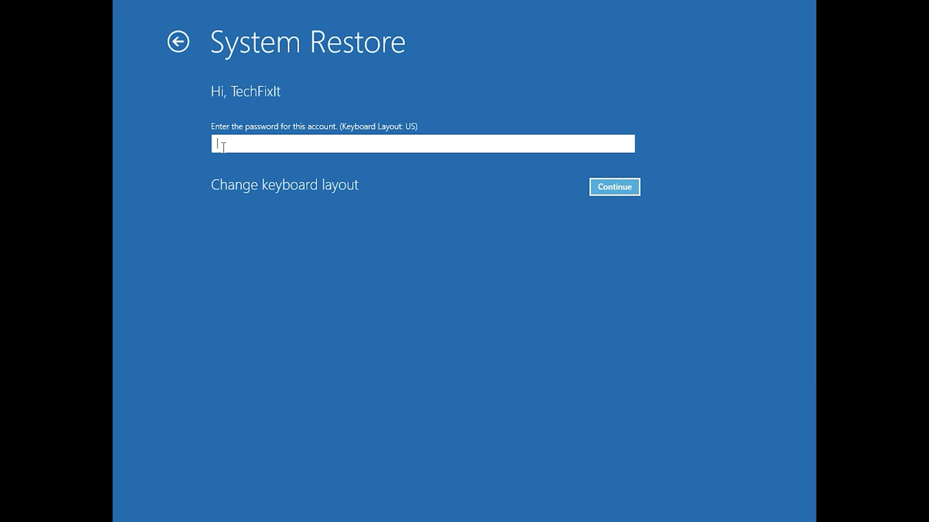
pyautogui.click(604, 189)
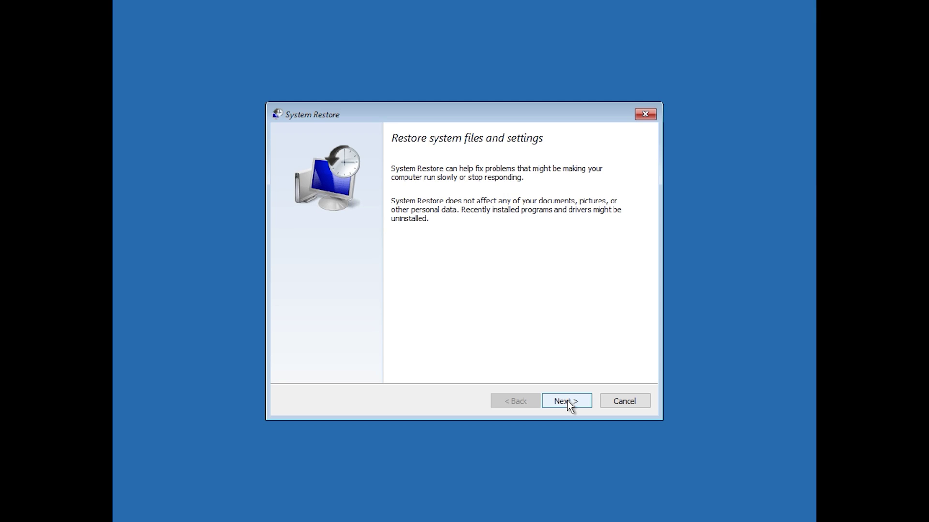
# - Choose the latest restore point, 1/10/2020 12:21:42 AM, and confirm the restore
pyautogui.click(567, 401)
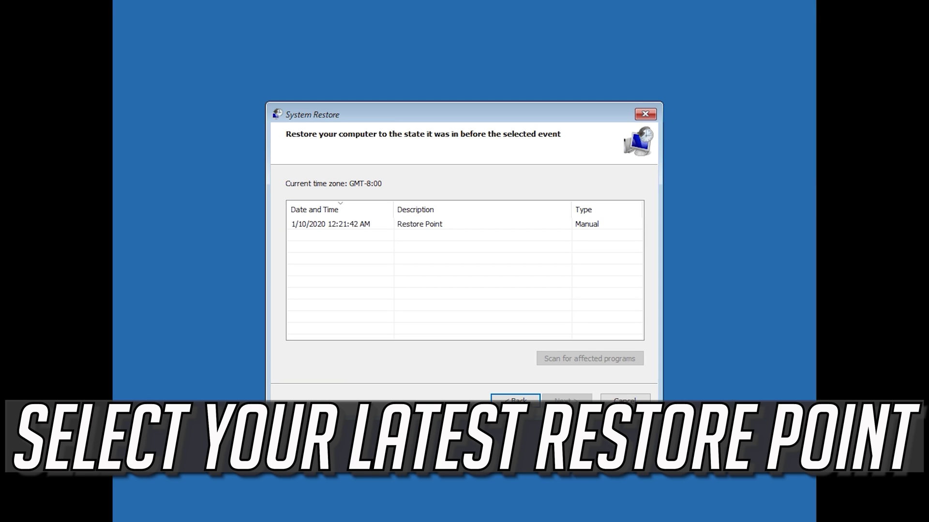
pyautogui.click(296, 225)
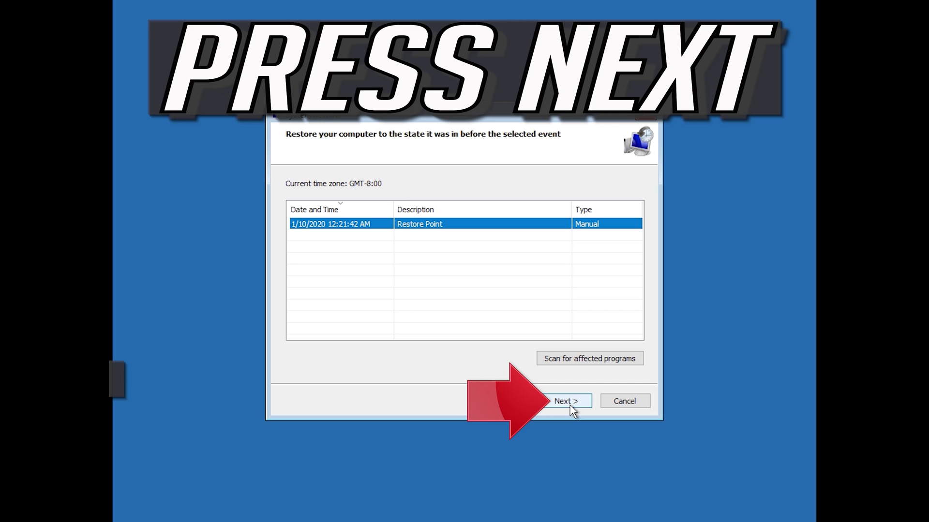
pyautogui.click(571, 407)
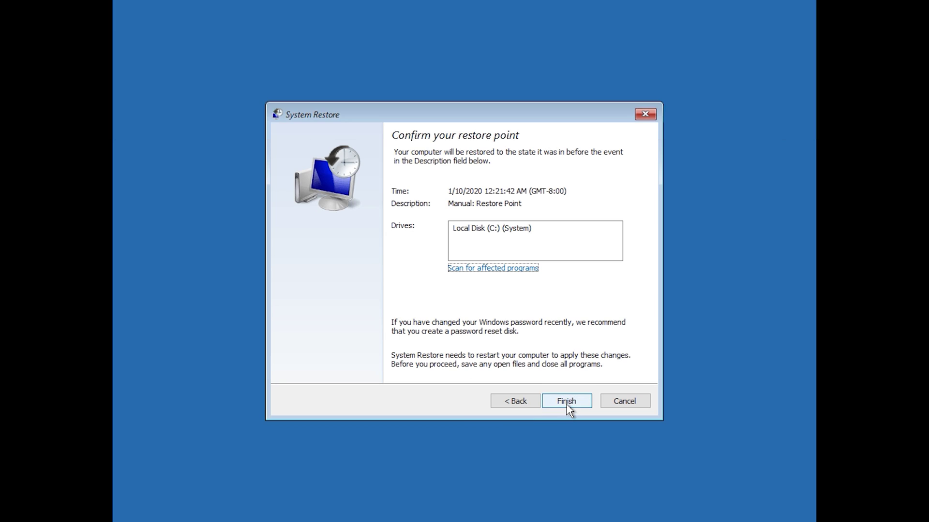
pyautogui.click(566, 405)
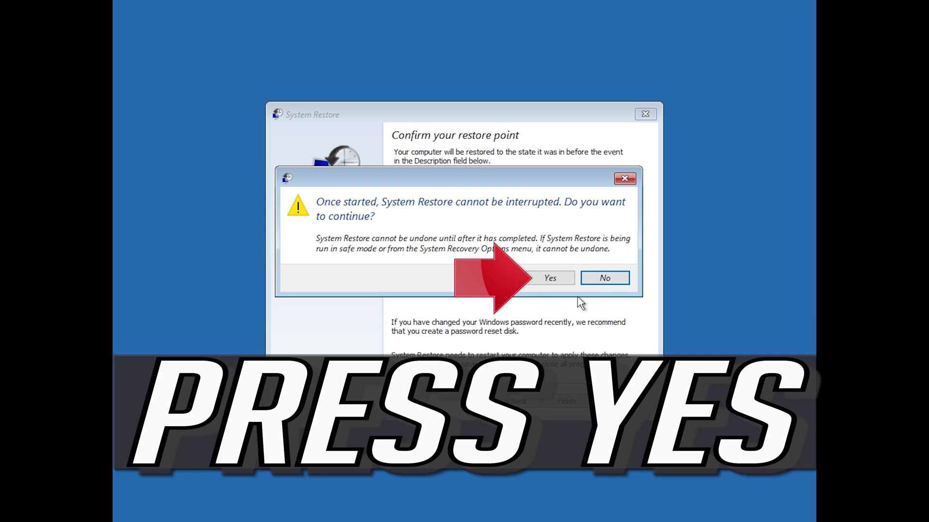
pyautogui.click(551, 280)
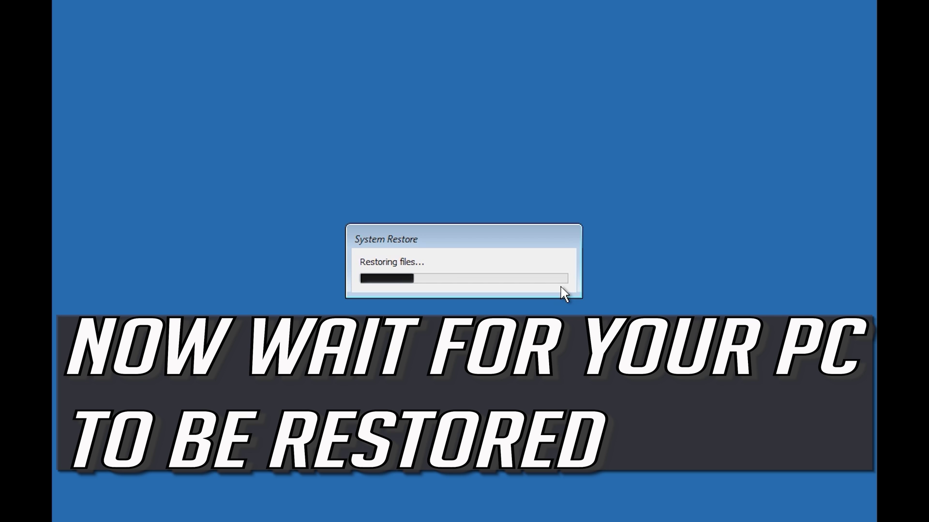